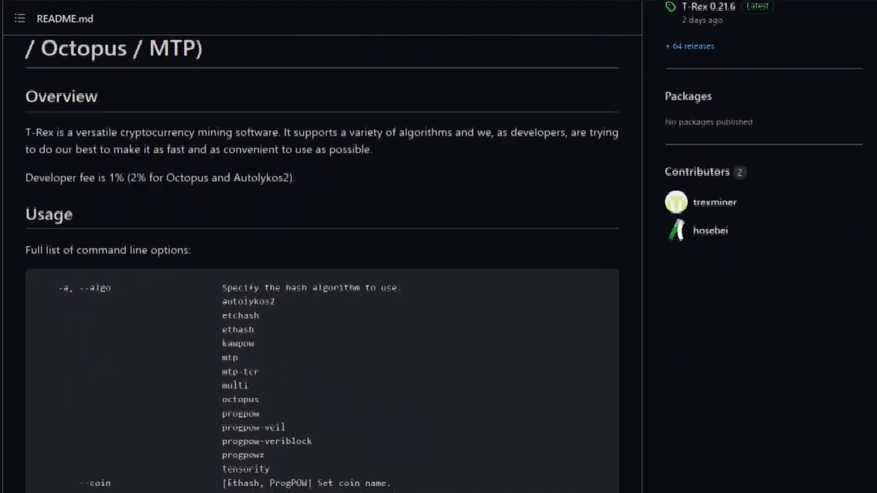
# - Scroll down the T-Rex README to review its supported algorithms and command-line options
pyautogui.scroll(-4, 438, 261)
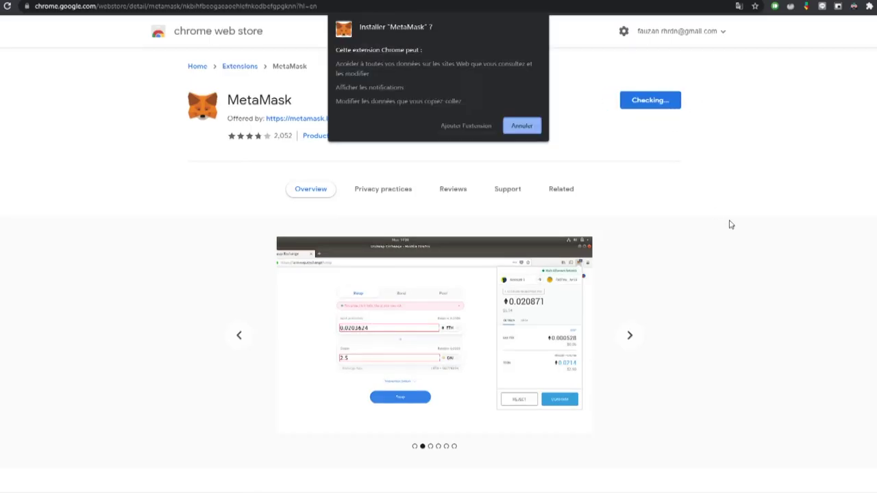
# - Add MetaMask to Chrome and begin a new wallet, agreeing to usage data and setting a password
pyautogui.click(481, 128)
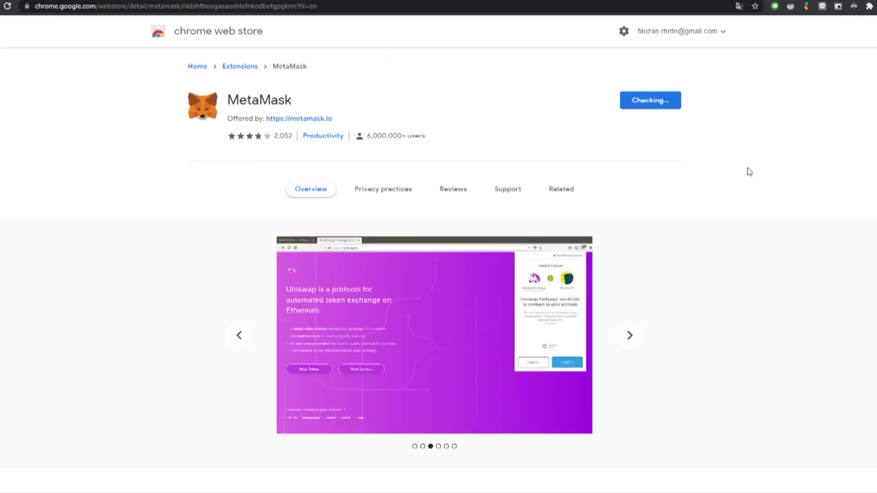
pyautogui.click(437, 269)
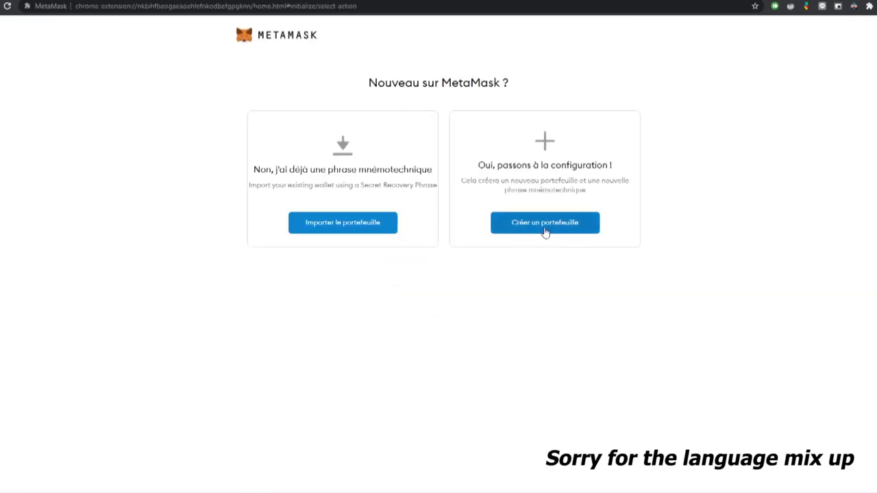
pyautogui.click(545, 232)
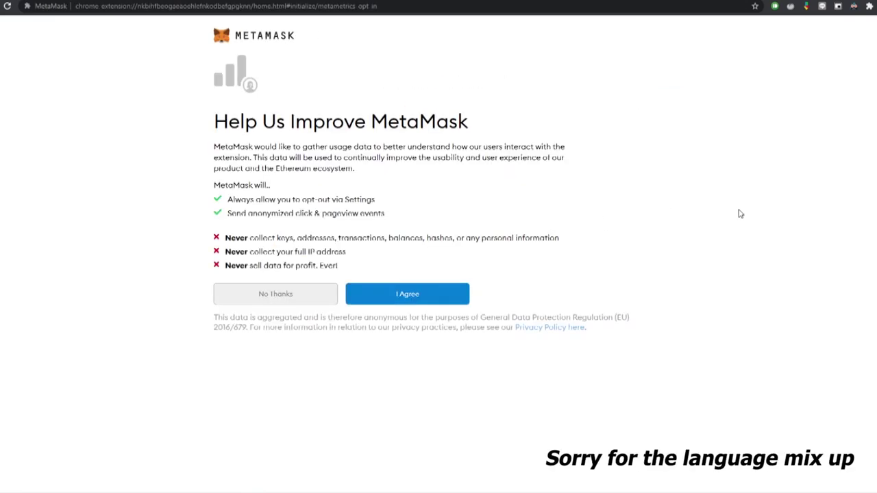
pyautogui.click(407, 294)
pyautogui.click(376, 204)
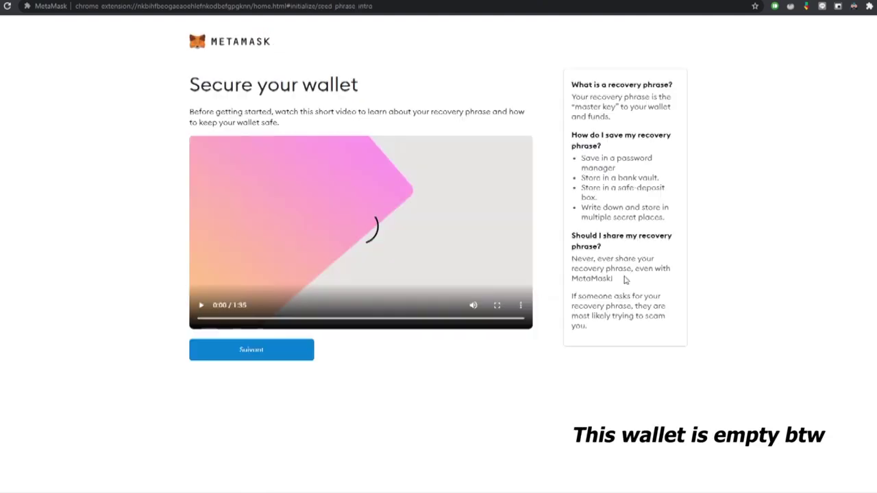
pyautogui.click(270, 355)
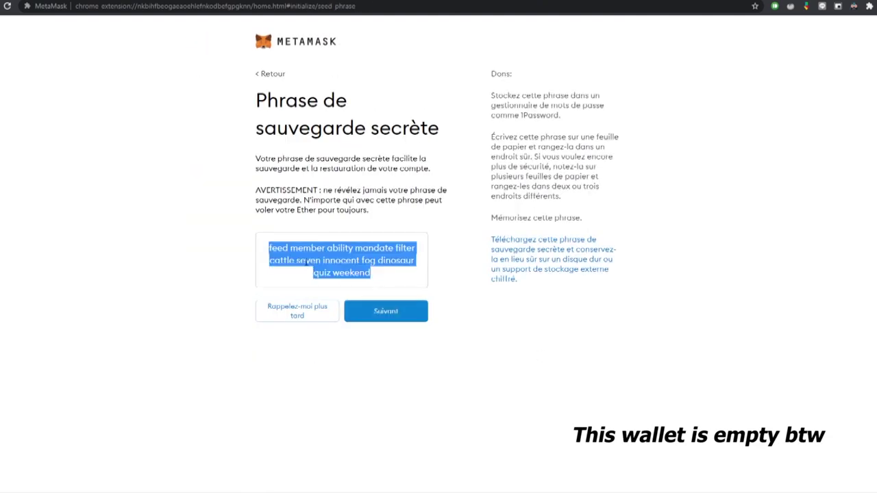
# - Paste the copied recovery phrase into a new Notepad note and save it as a file
pyautogui.hotkey('ctrl', 'c')
pyautogui.press('super')
pyautogui.write('notepad')
pyautogui.press('Return')
pyautogui.hotkey('ctrl', 'v')
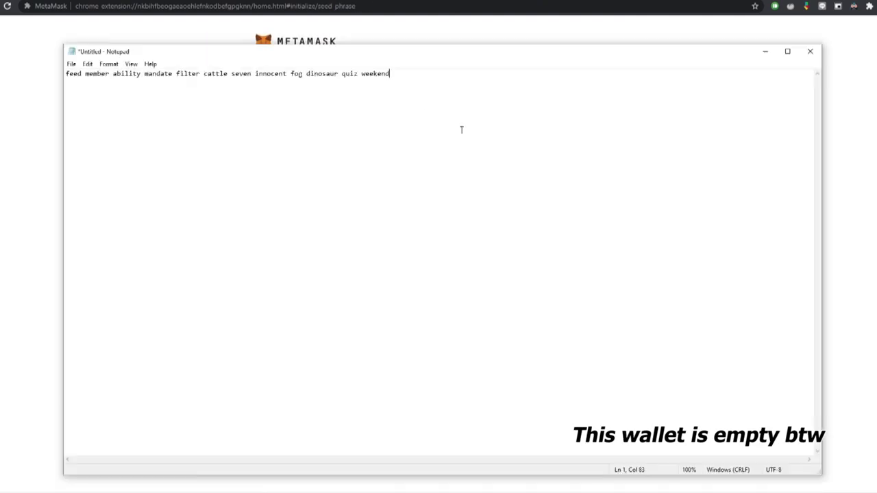
pyautogui.hotkey('ctrl', 's')
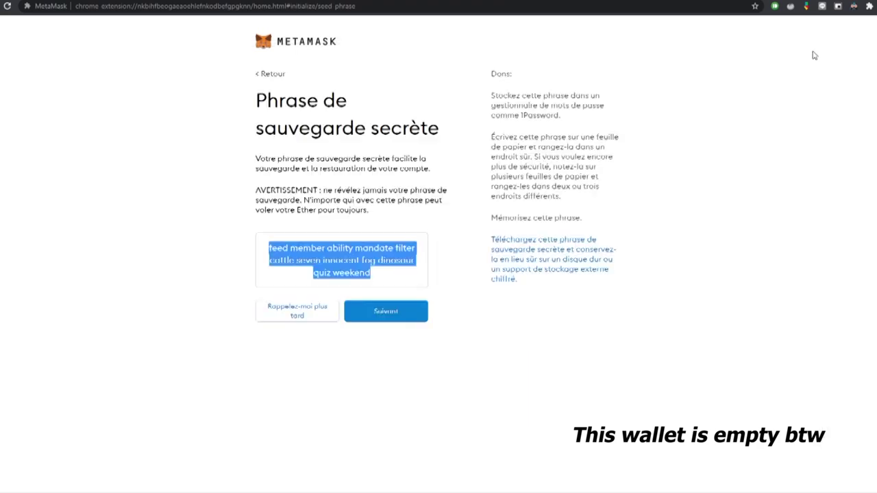
pyautogui.click(372, 309)
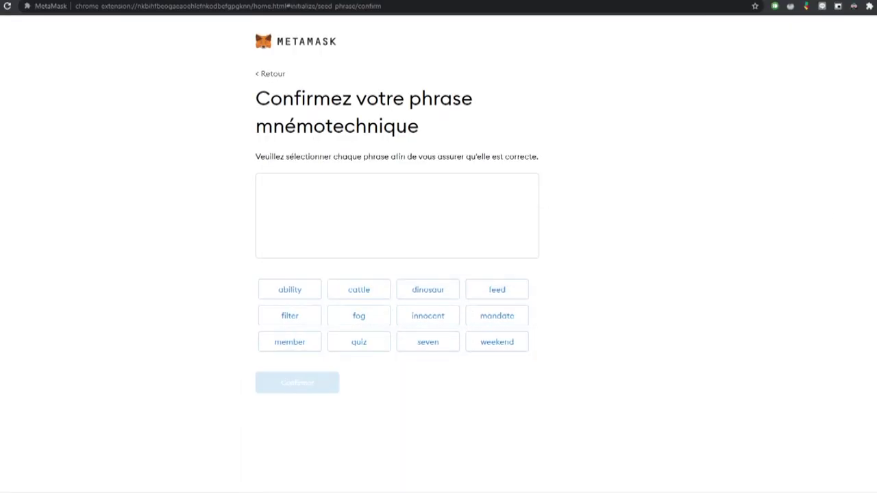
# - Confirm the recovery phrase by selecting all twelve words in order, then dismiss the what's-new popup
pyautogui.click(500, 290)
pyautogui.click(290, 342)
pyautogui.click(290, 290)
pyautogui.click(497, 316)
pyautogui.click(290, 316)
pyautogui.click(359, 290)
pyautogui.click(428, 342)
pyautogui.moveTo(411, 219); pyautogui.dragTo(591, 219)
pyautogui.click(679, 288)
pyautogui.click(428, 316)
pyautogui.click(360, 316)
pyautogui.click(428, 290)
pyautogui.click(359, 342)
pyautogui.click(497, 342)
pyautogui.click(298, 383)
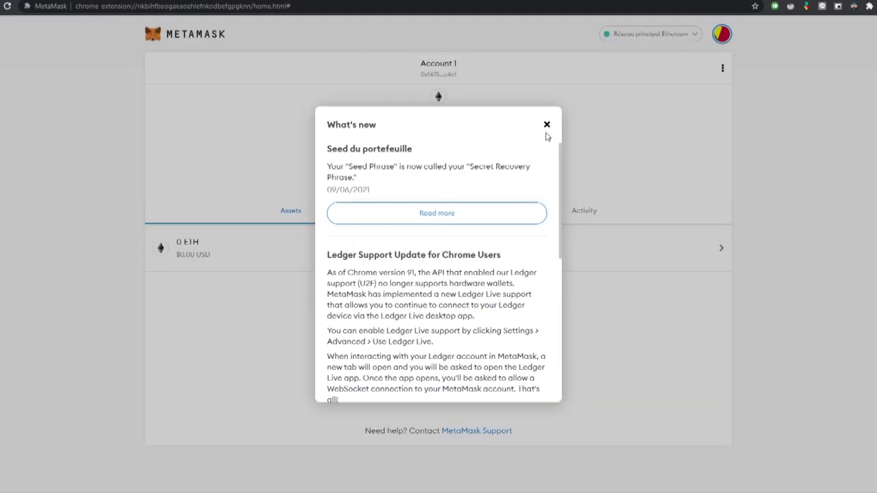
pyautogui.click(546, 126)
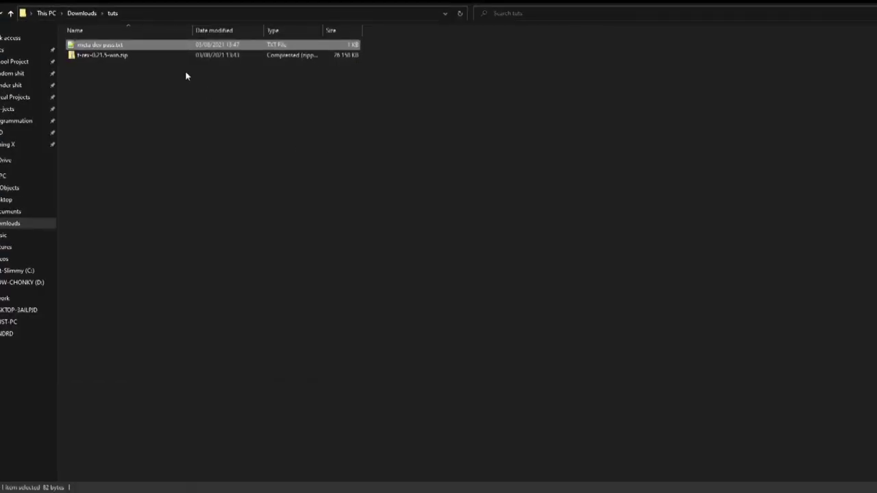
# - Extract t-rex-0.21.5-win.zip with 7-Zip into its own t-rex-0.21.5-win folder
pyautogui.click(145, 51)
pyautogui.rightClick(145, 54)
pyautogui.moveTo(103, 116)
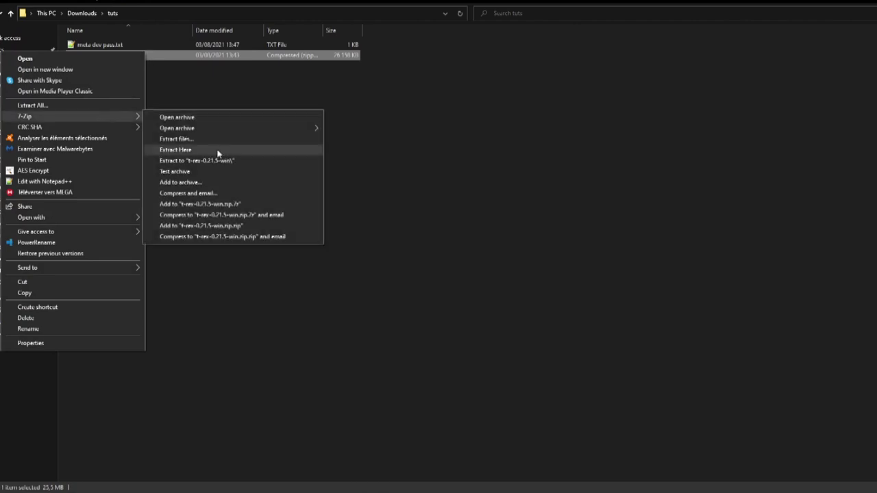
pyautogui.click(224, 160)
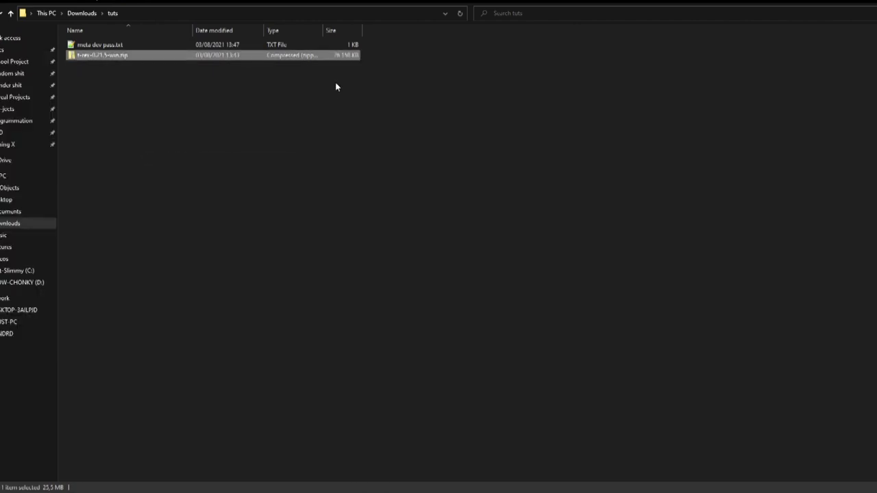
pyautogui.rightClick(279, 178)
# - Edit ETH-ethermine.bat in Notepad, replacing the sample wallet address with your own
pyautogui.doubleClick(270, 45)
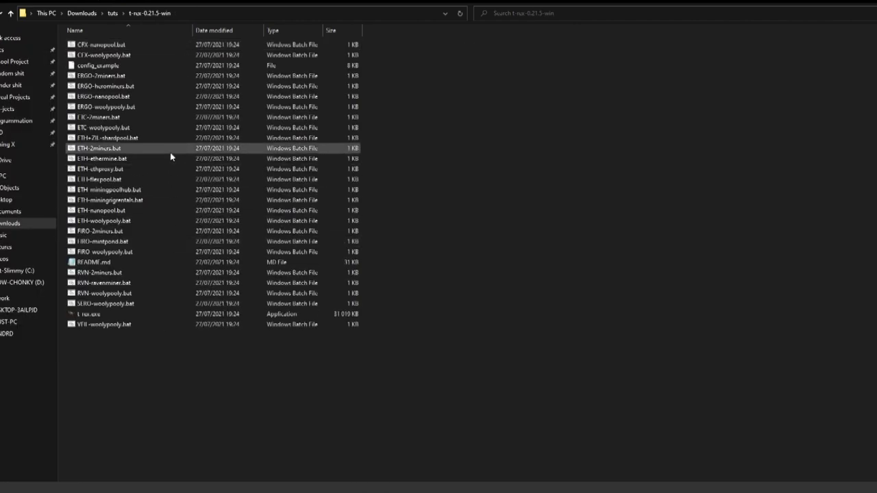
pyautogui.rightClick(182, 159)
pyautogui.click(177, 175)
pyautogui.doubleClick(349, 77)
pyautogui.hotkey('ctrl', 'v')
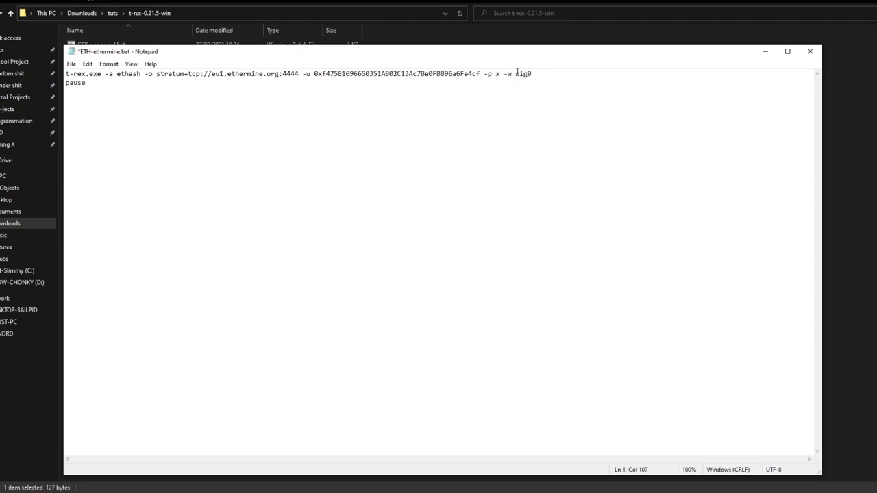
# - Change the worker name after -w from rig0 to yourRig and save ETH-ethermine.bat
pyautogui.doubleClick(517, 73)
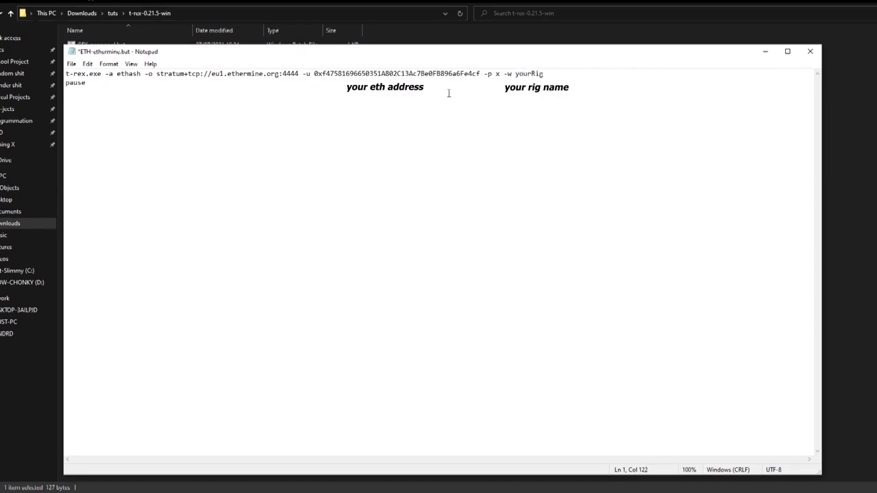
pyautogui.hotkey('ctrl', 's')
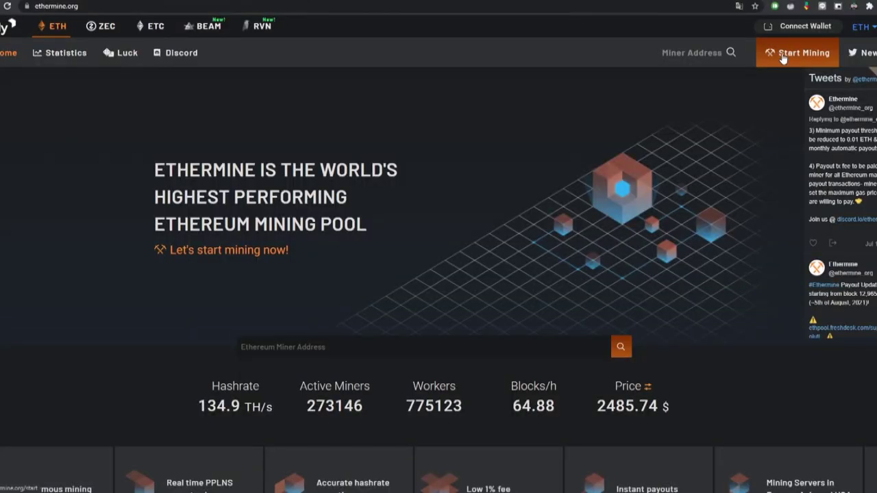
# - Replace the eu1 host in ETH-ethermine.bat with asia1.ethermine.org:4444 and close Notepad
pyautogui.click(784, 59)
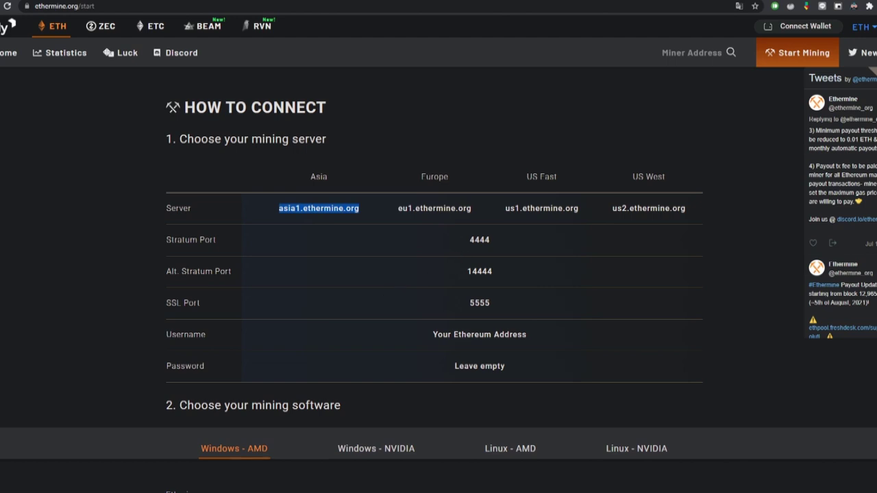
pyautogui.click(277, 484)
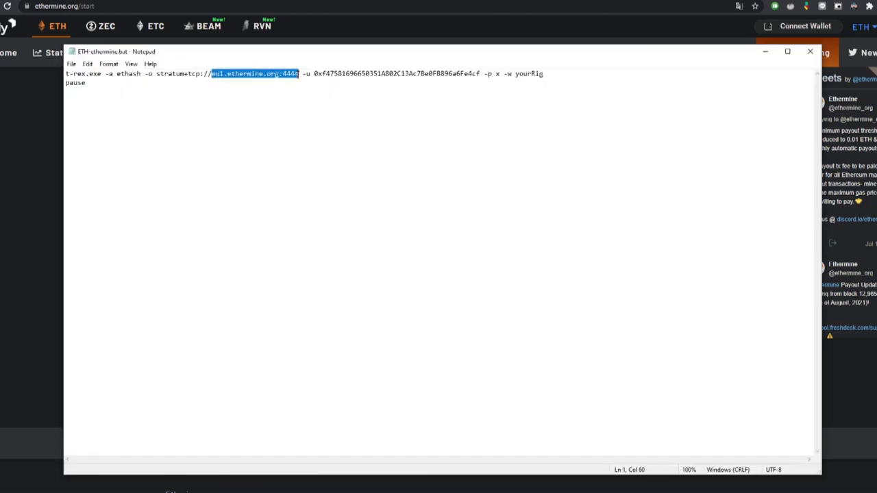
pyautogui.hotkey('shift', 'Left')
pyautogui.hotkey('shift', 'Left')
pyautogui.hotkey('shift', 'Left')
pyautogui.hotkey('shift', 'Left')
pyautogui.hotkey('shift', 'Left')
pyautogui.hotkey('ctrl', 'v')
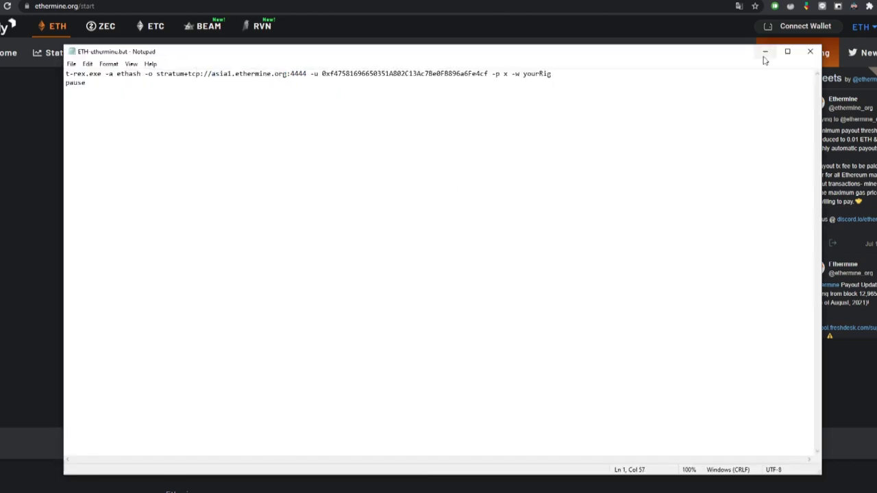
pyautogui.click(807, 56)
pyautogui.click(356, 296)
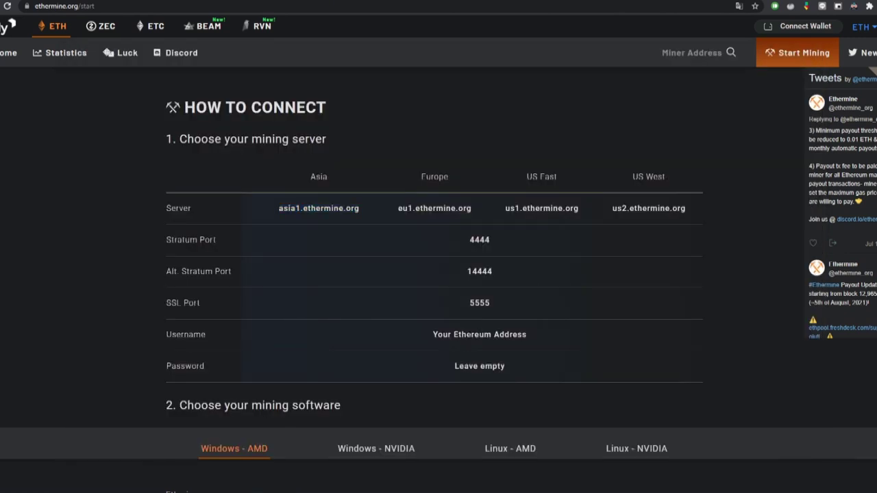
pyautogui.click(61, 453)
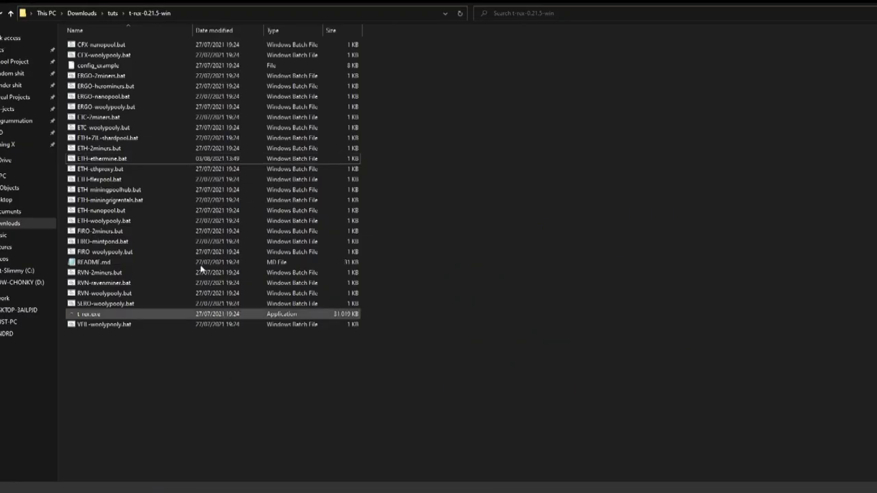
# - Run ETH-ethermine.bat so t-rex.exe starts mining Ethereum on Ethermine in a cmd window
pyautogui.doubleClick(186, 195)
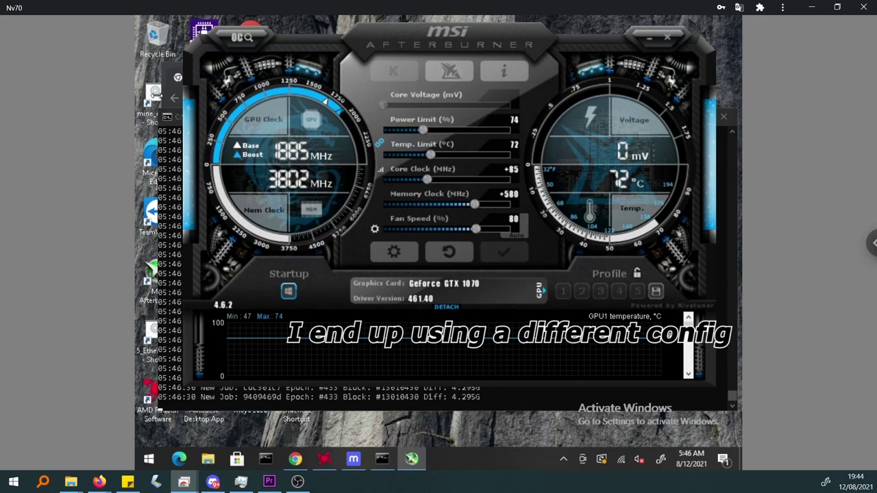
# - Bring the T-Rex console in front of Afterburner, showing eight GTX 1070s at 198.84 MH/s
pyautogui.click(177, 121)
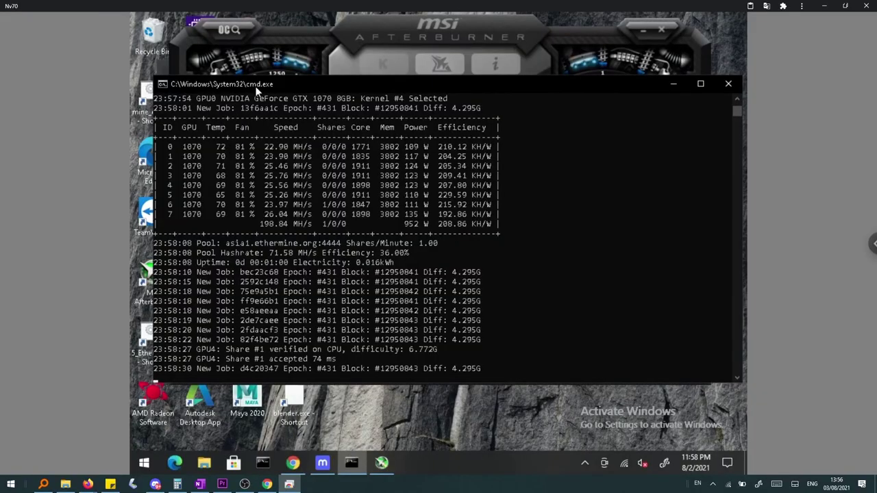
# - Check Afterburner's stock core and memory offsets, move it aside, and refocus the T-Rex console
pyautogui.click(447, 36)
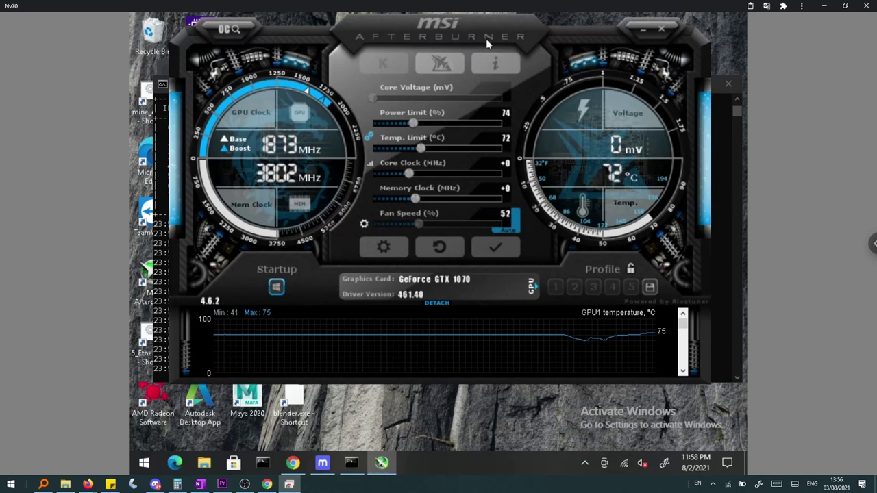
pyautogui.moveTo(491, 36); pyautogui.dragTo(510, 35)
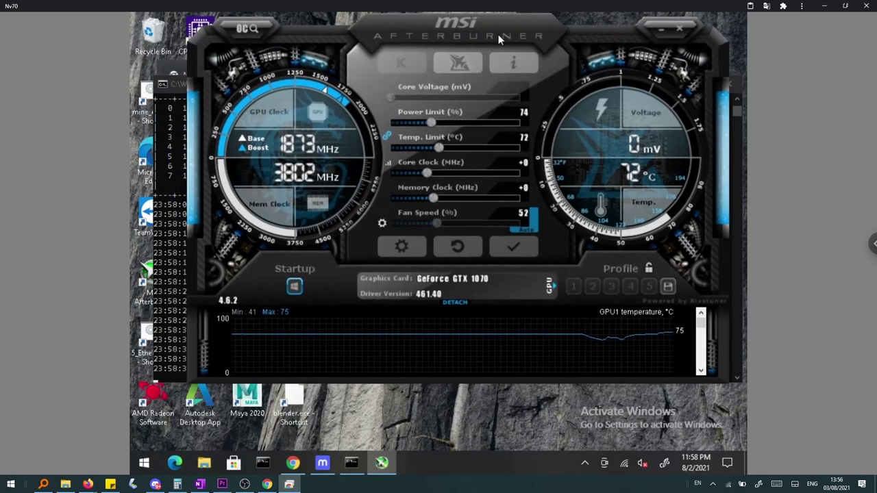
pyautogui.click(183, 90)
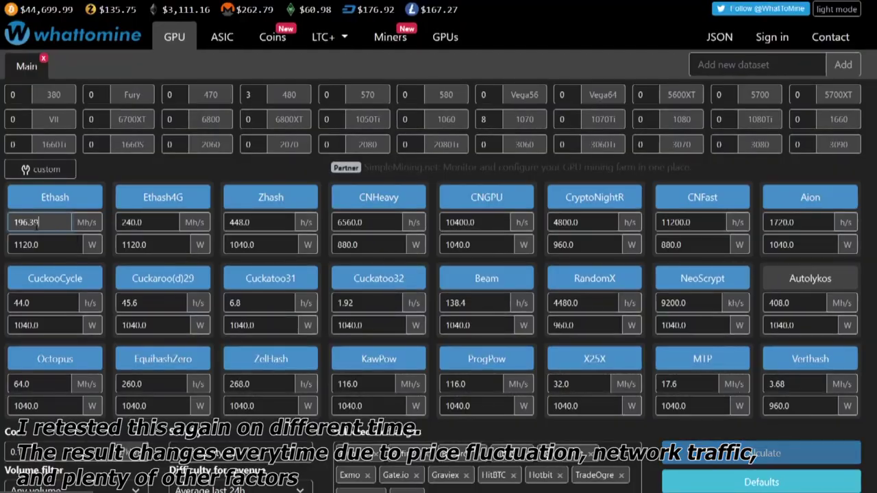
# - Calculate WhatToMine profits for 196.39 Mh/s Ethash and highlight Ethereum's $12.27 figure
pyautogui.press('Return')
pyautogui.scroll(-15, 439, 275)
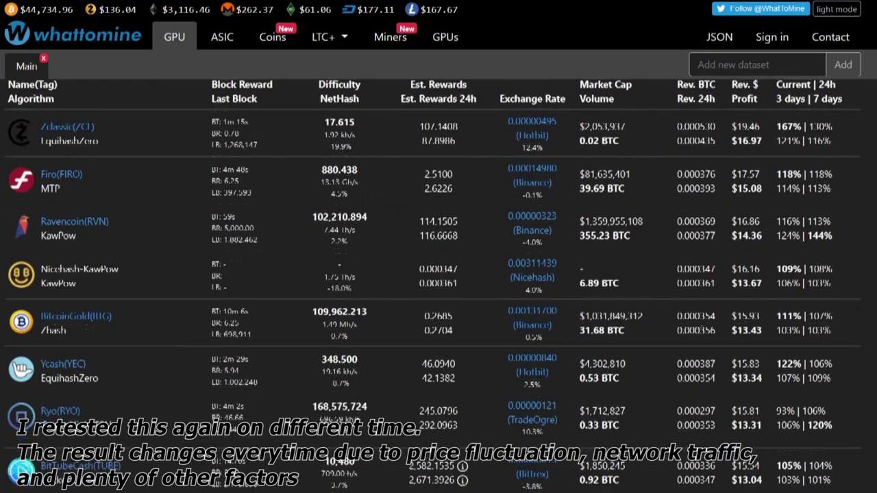
pyautogui.moveTo(732, 223); pyautogui.dragTo(765, 224)
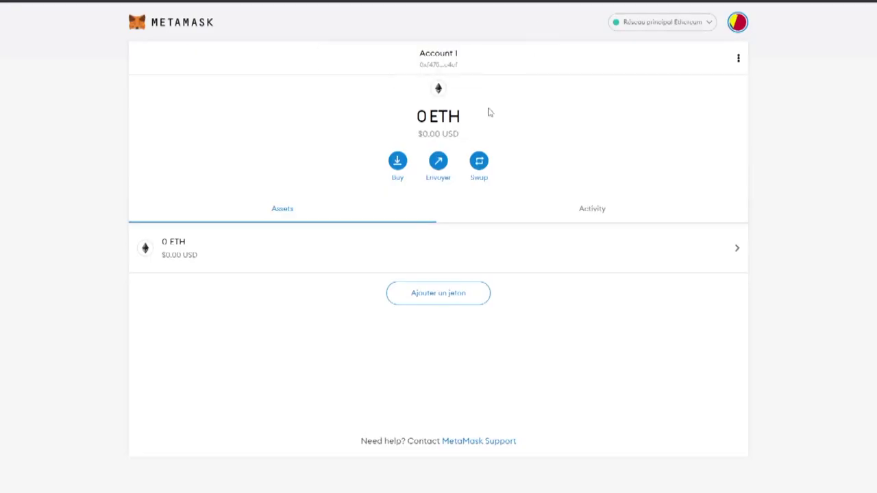
# - Copy the MetaMask account address and look it up in Ethermine's miner dashboard
pyautogui.click(438, 67)
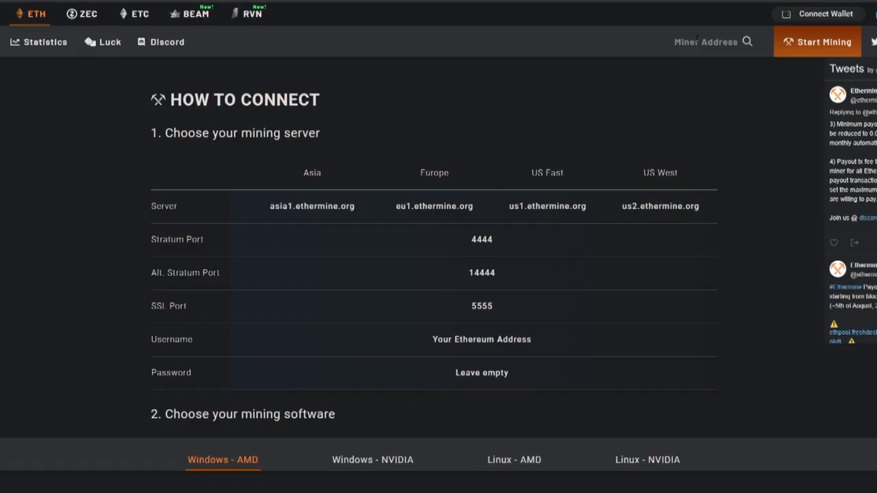
pyautogui.hotkey('ctrl', 'v')
pyautogui.press('Return')
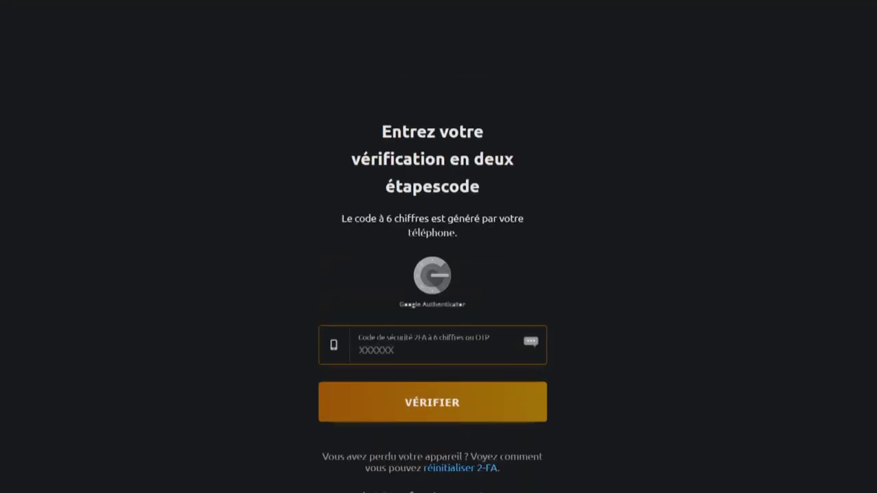
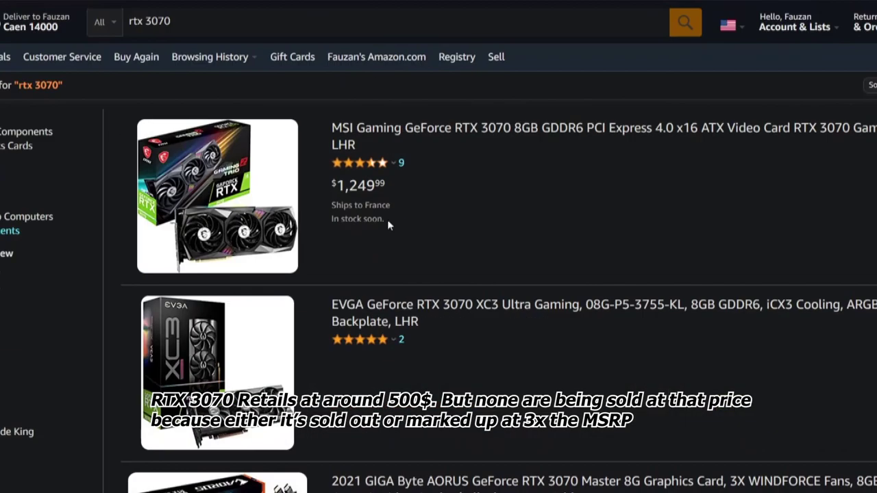
# - Browse Amazon's rtx 3070 results, where cards are listed as high as $1,249.99
pyautogui.scroll(-10, 591, 222)
pyautogui.scroll(-5, 596, 277)
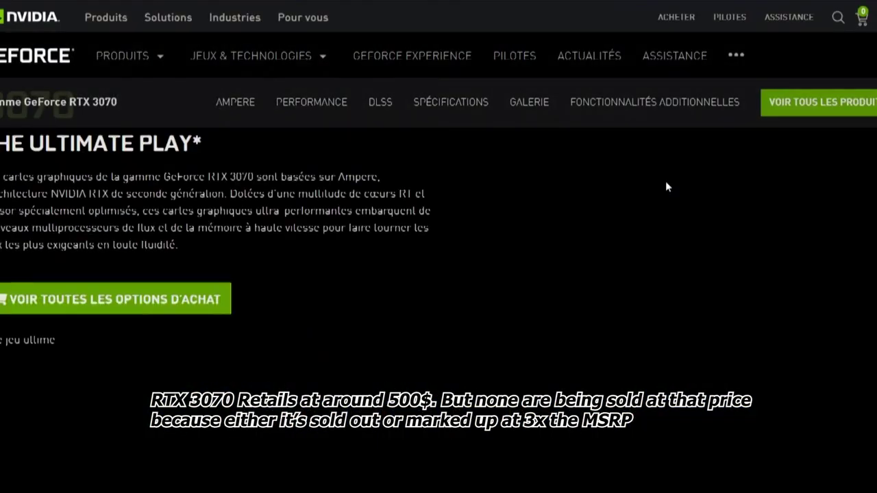
pyautogui.scroll(-10, 792, 227)
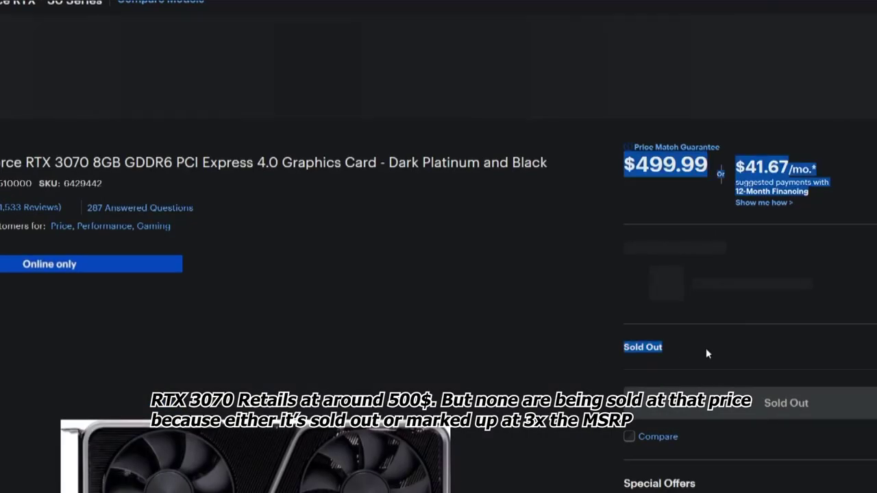
pyautogui.scroll(3, 706, 354)
# - Search Best Buy for 'rtx 3070' and review the results, including the sold-out $499.99 card
pyautogui.click(251, 60)
pyautogui.write('rtx 3070')
pyautogui.press('Return')
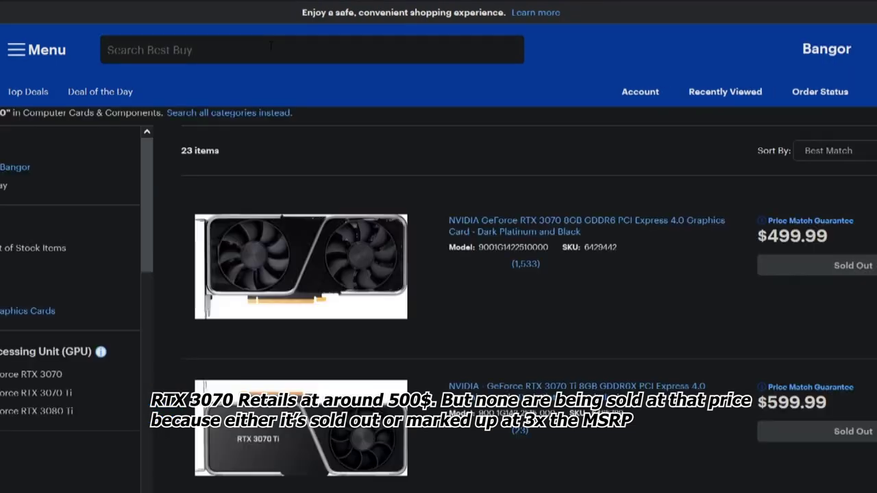
pyautogui.scroll(-15, 868, 304)
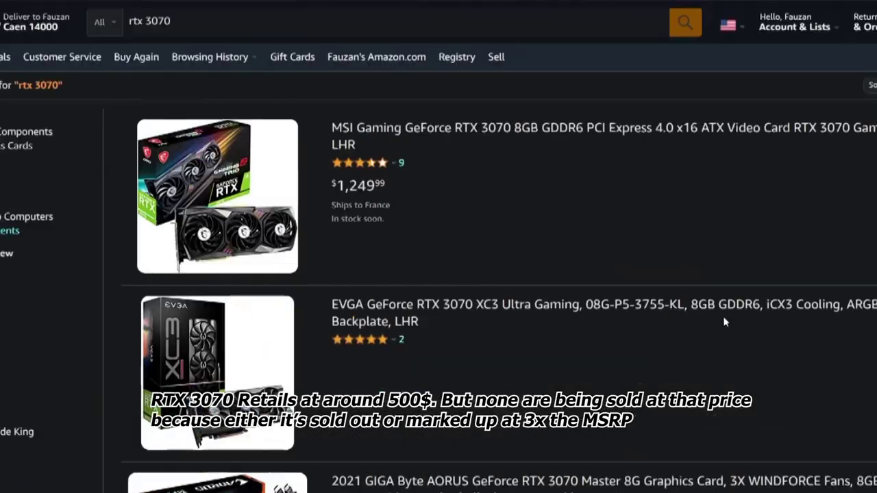
pyautogui.scroll(-10, 500, 284)
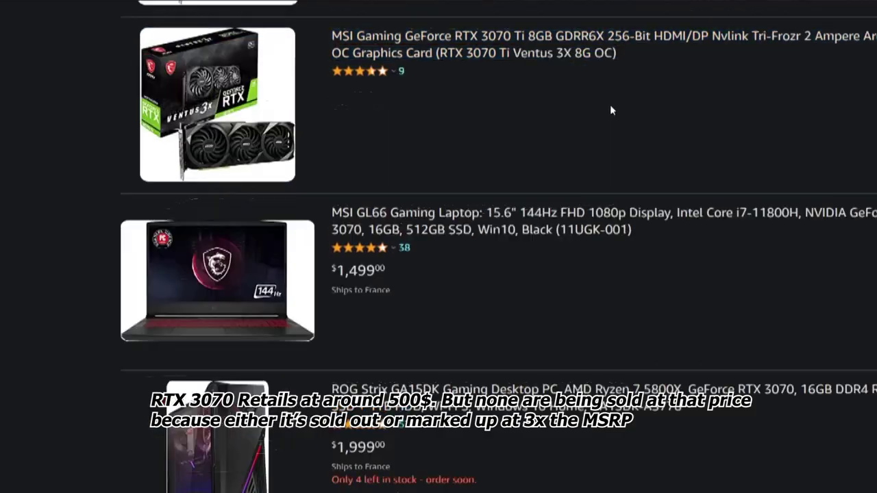